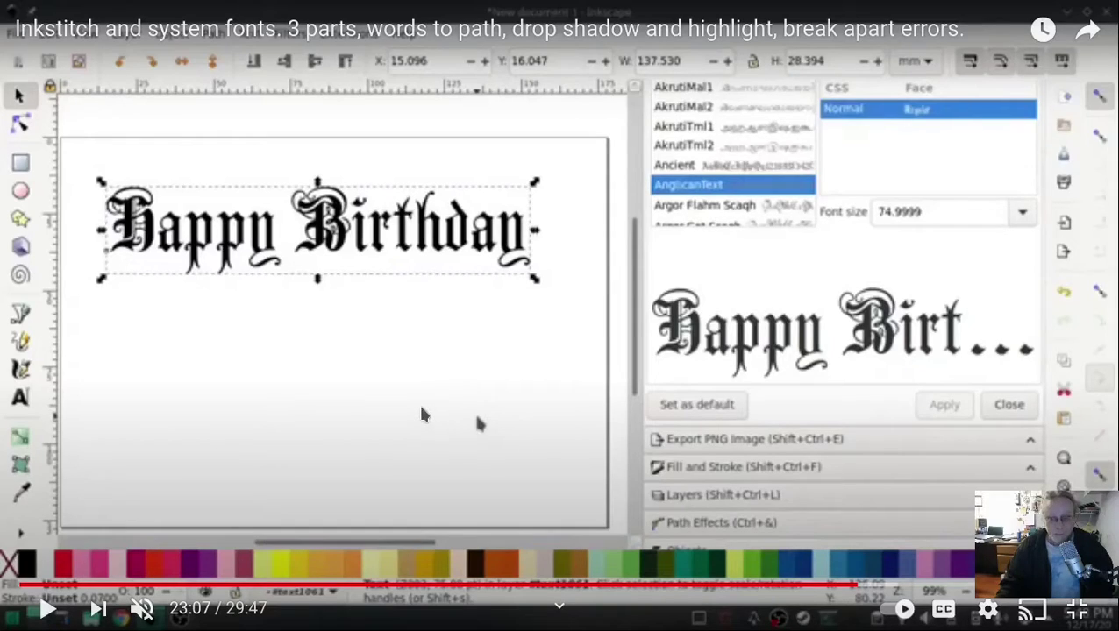
- Resume the Inkscape fonts tutorial and exit fullscreen back to the regular watch page
click(422, 412)
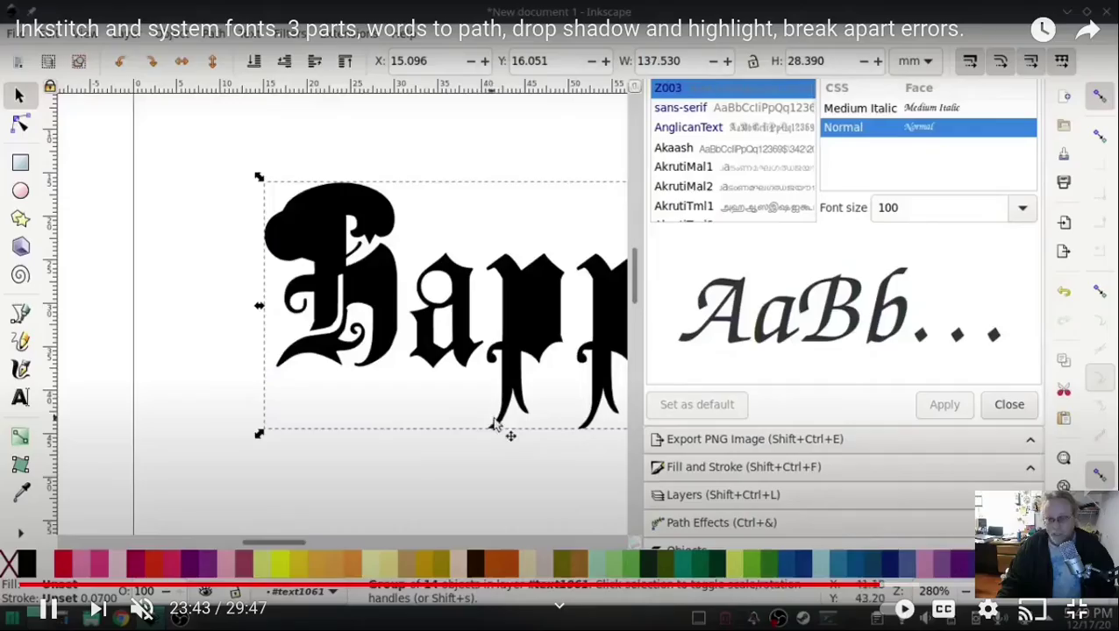
key(Escape)
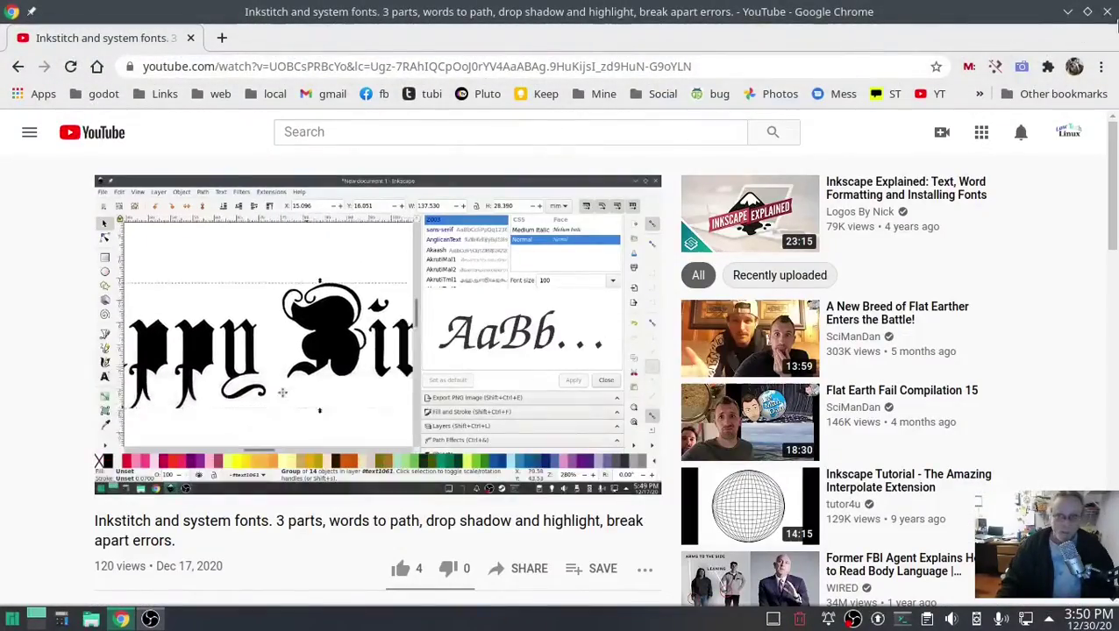
- Minimize Chrome and OBS Studio, then launch Inkscape from the application launcher
click(1069, 11)
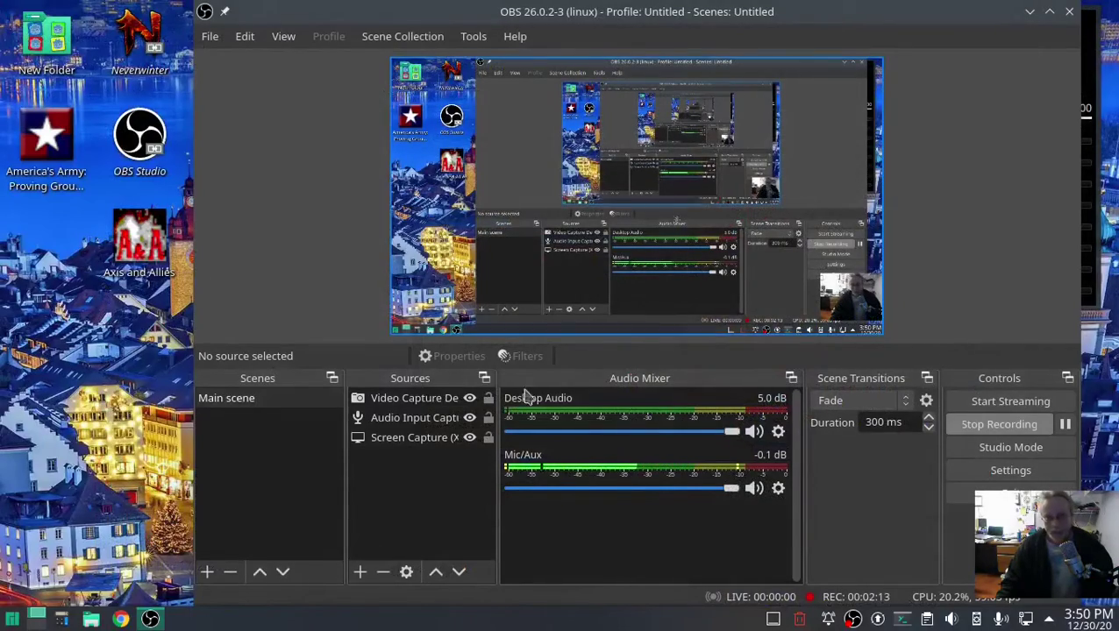
click(1031, 13)
click(12, 621)
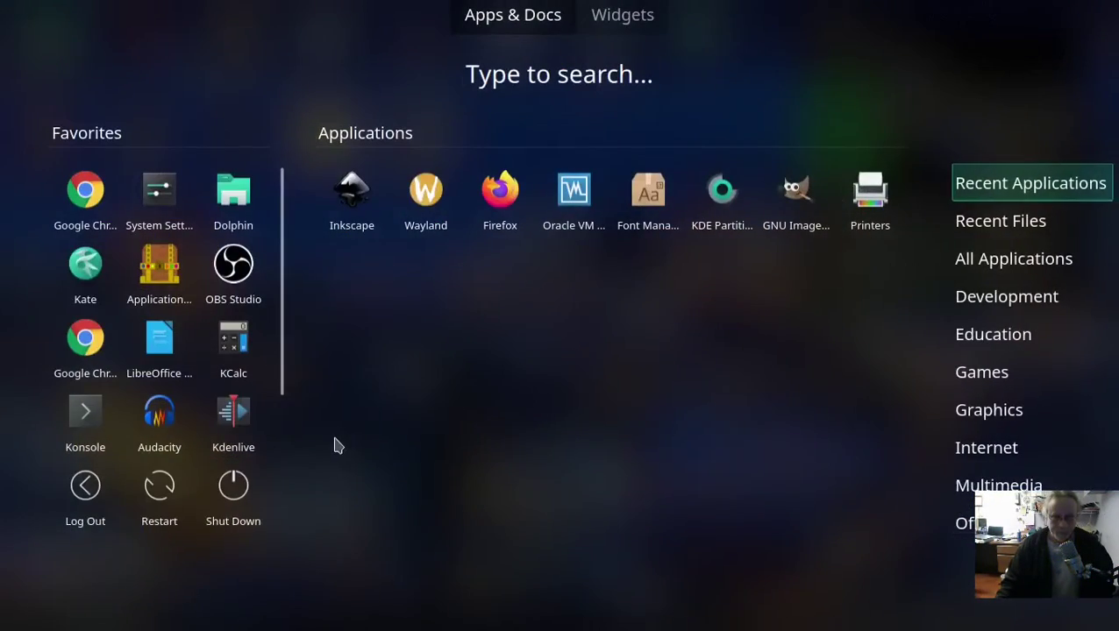
click(349, 206)
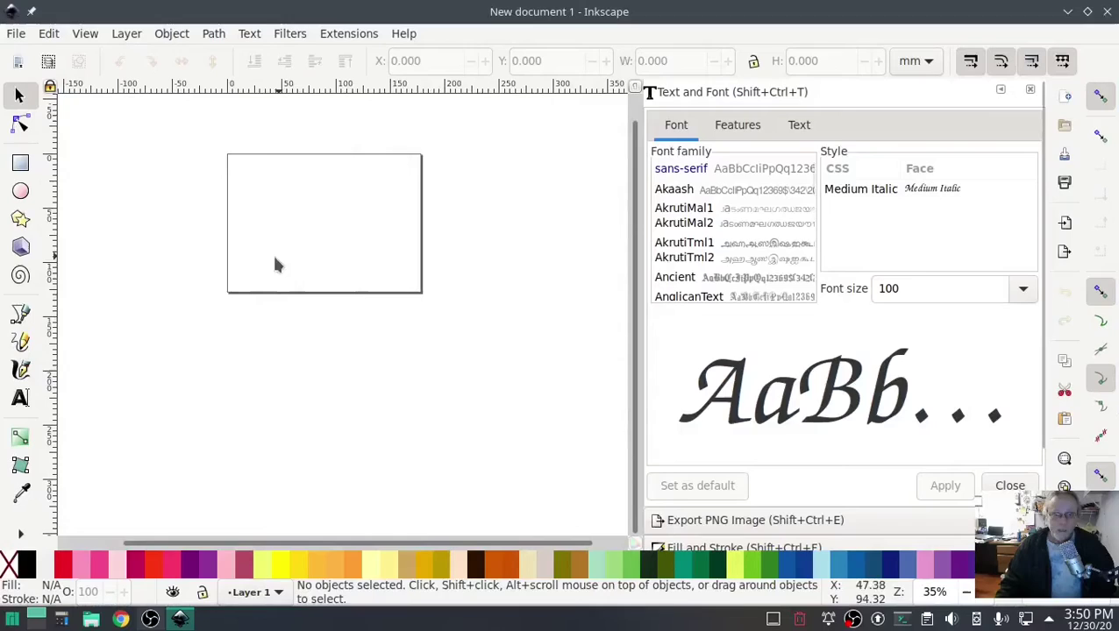
- Add the text 'Happy Birthday' on the page with the Text tool
click(20, 398)
click(235, 268)
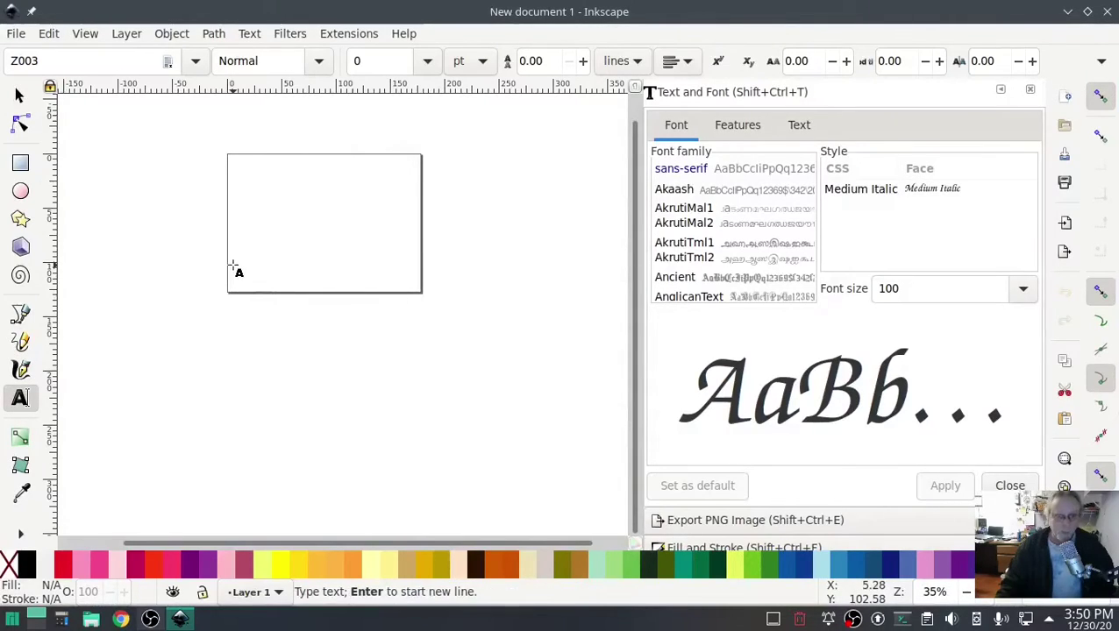
text(Happy Bir)
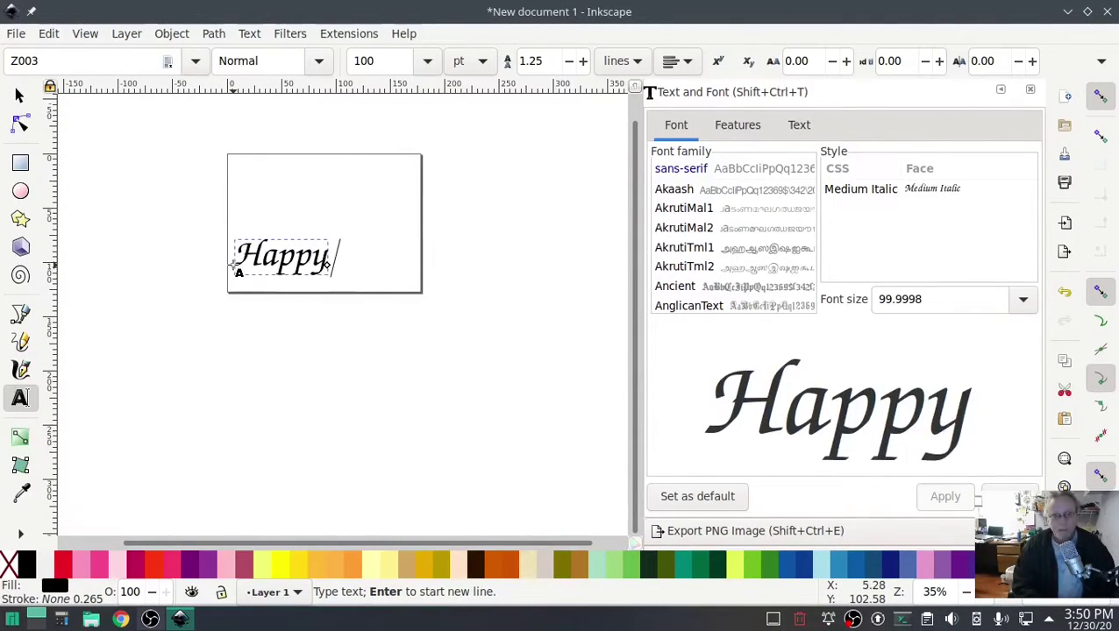
text(thday)
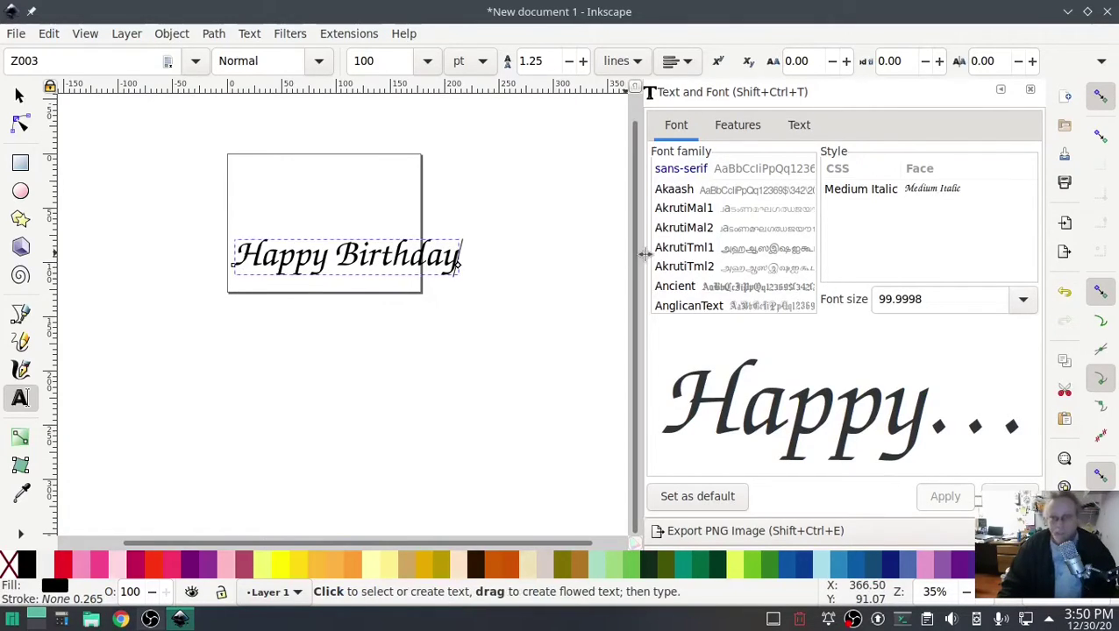
- Apply the AnglicanText blackletter font to the text and zoom in on it
click(735, 308)
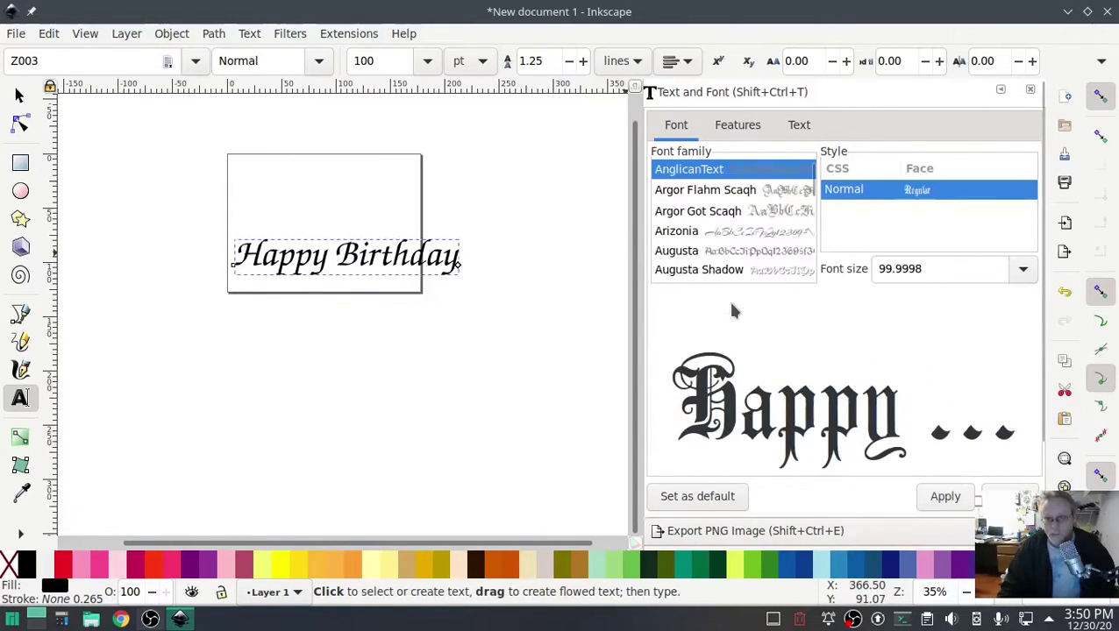
click(945, 496)
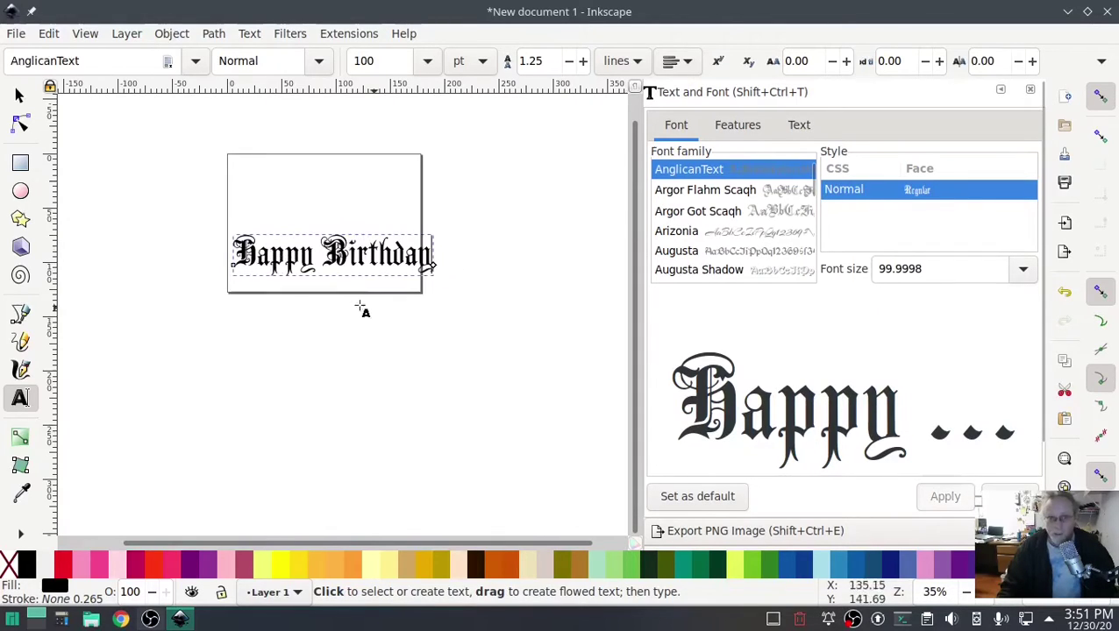
scroll(282, 239, up, 2)
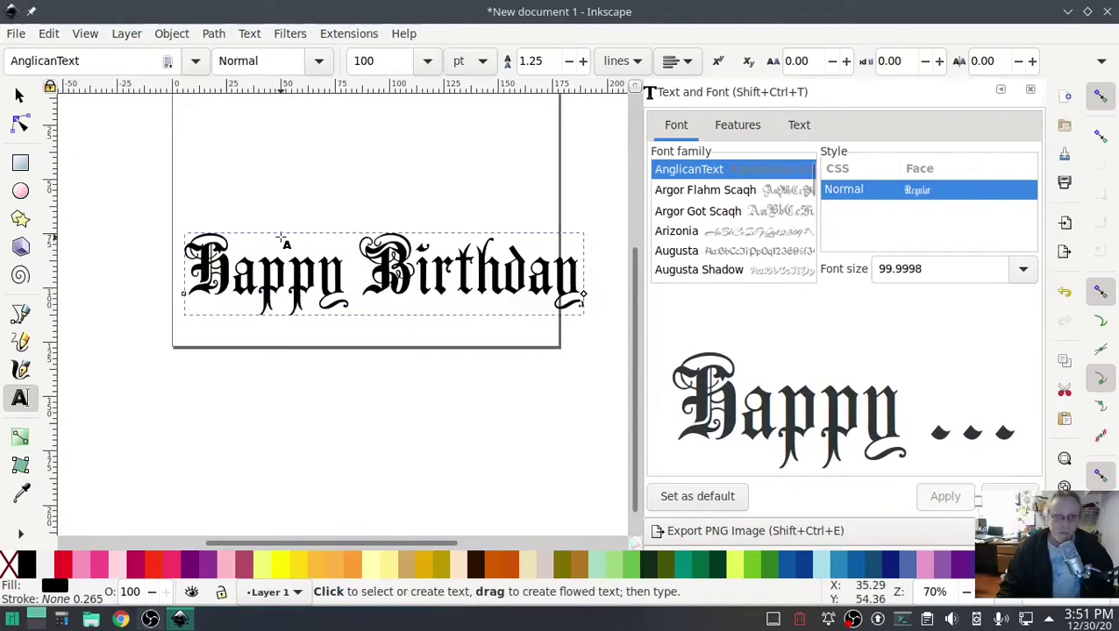
scroll(283, 238, up, 1)
drag(387, 377, 321, 446)
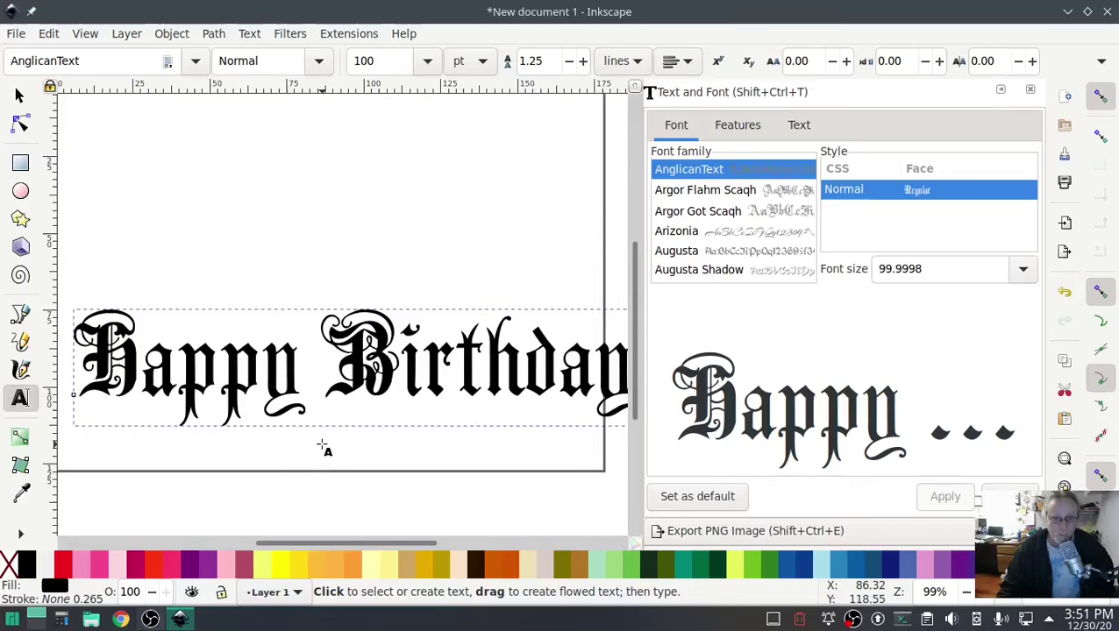
- Shift the text slightly left, reframe the view, and convert it with Path > Object to Path
click(19, 94)
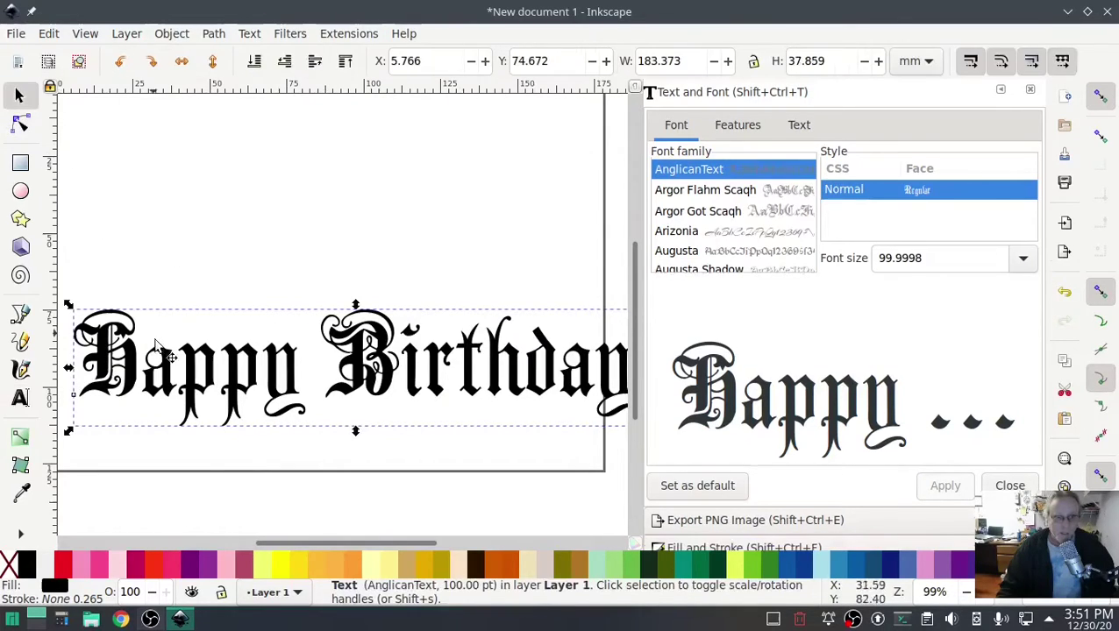
drag(171, 374, 148, 371)
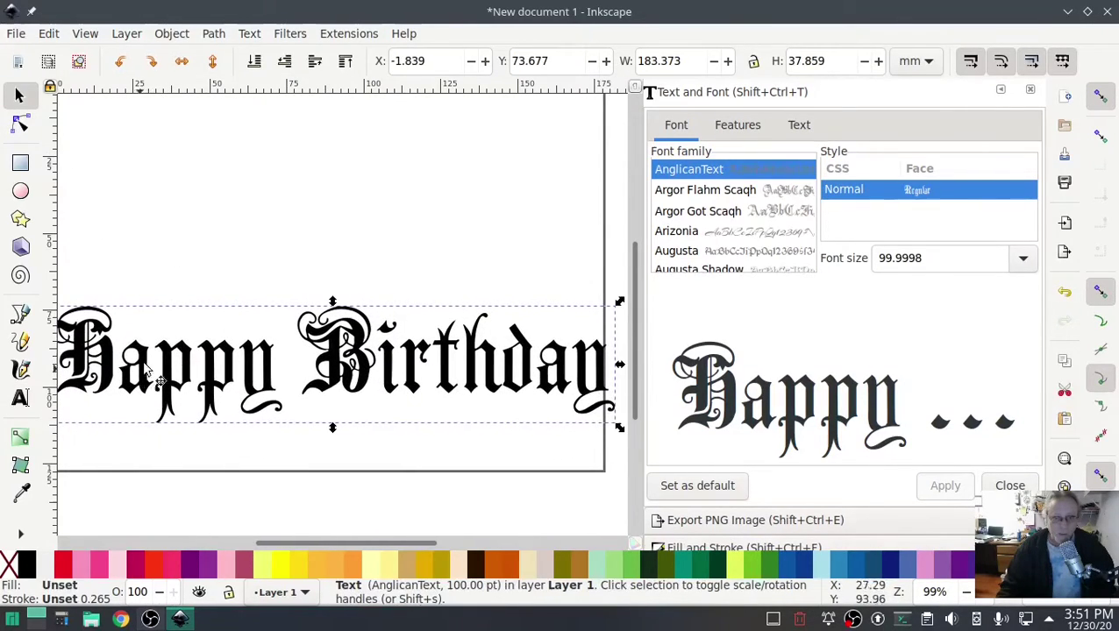
drag(153, 260, 174, 269)
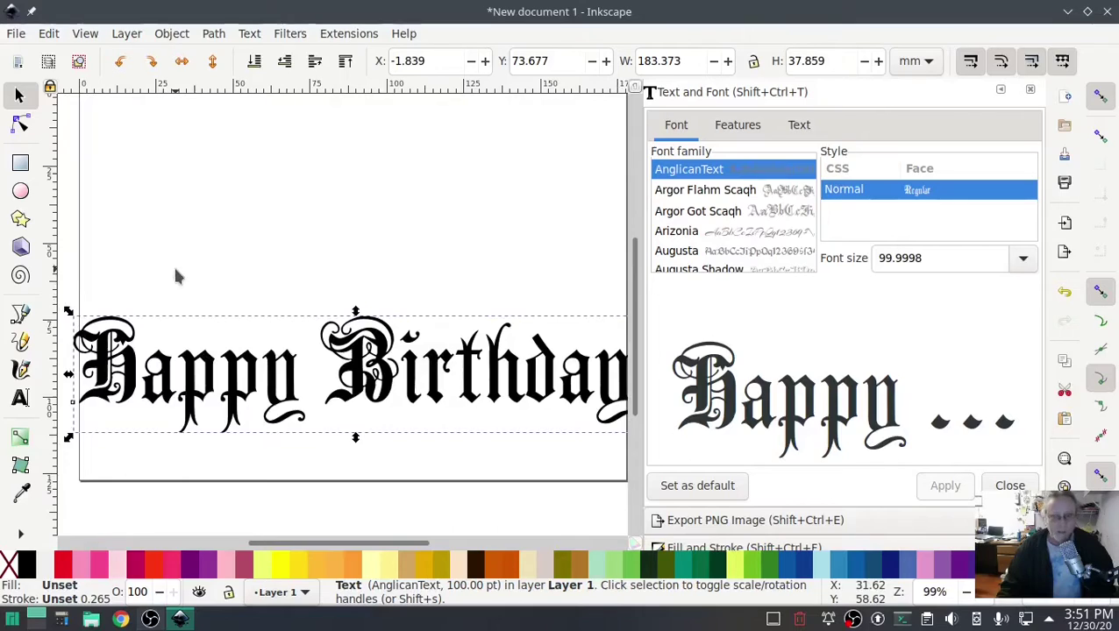
scroll(195, 262, up, 1)
scroll(195, 263, down, 1)
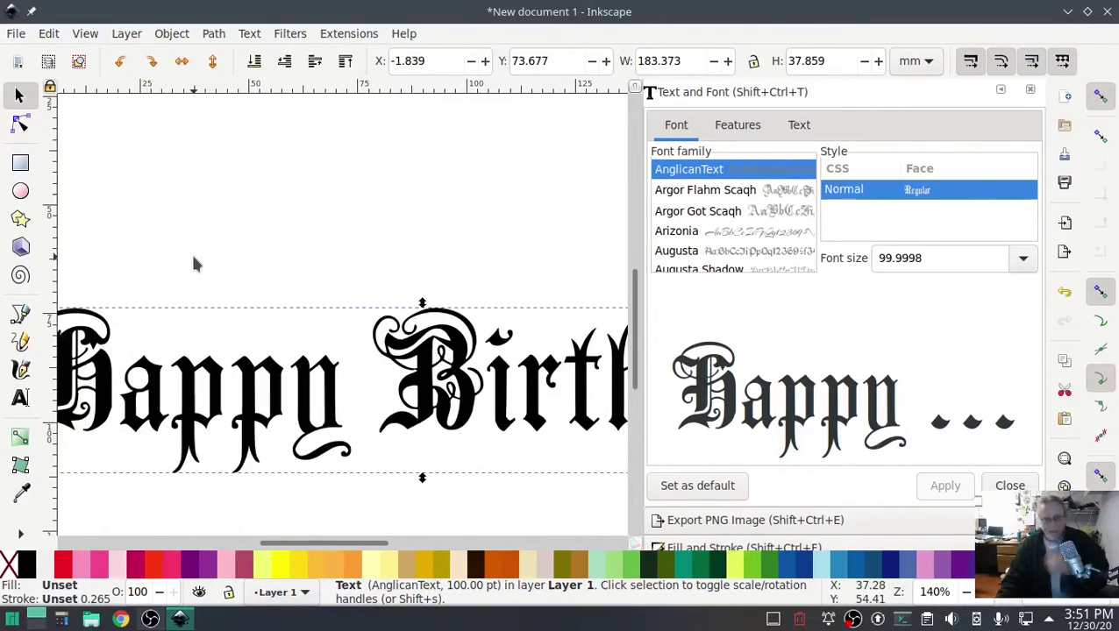
scroll(195, 263, down, 1)
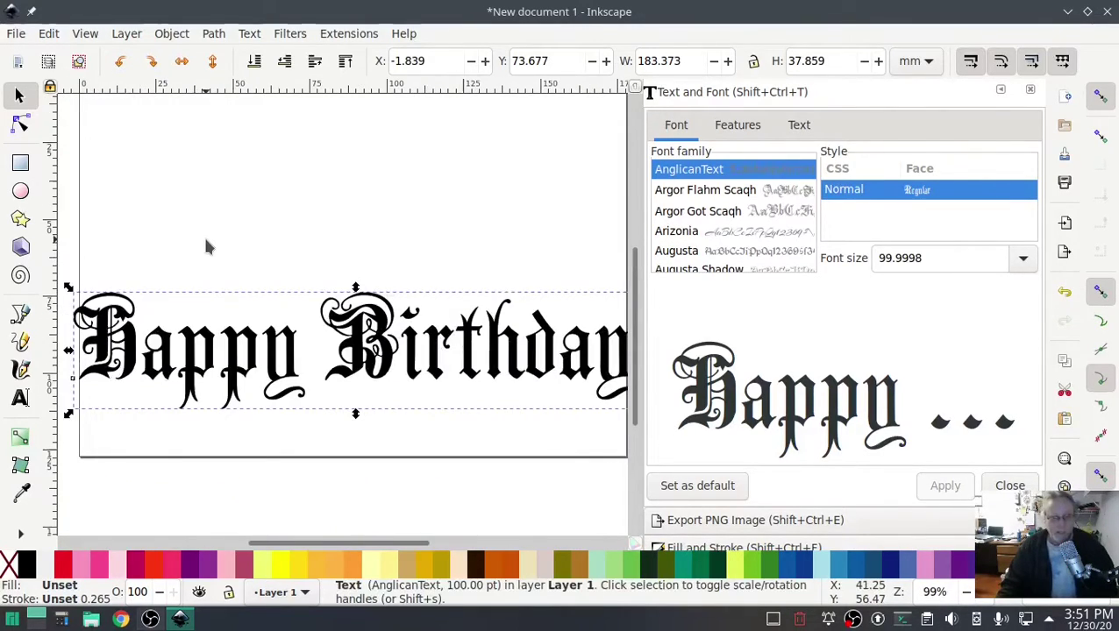
drag(202, 240, 197, 237)
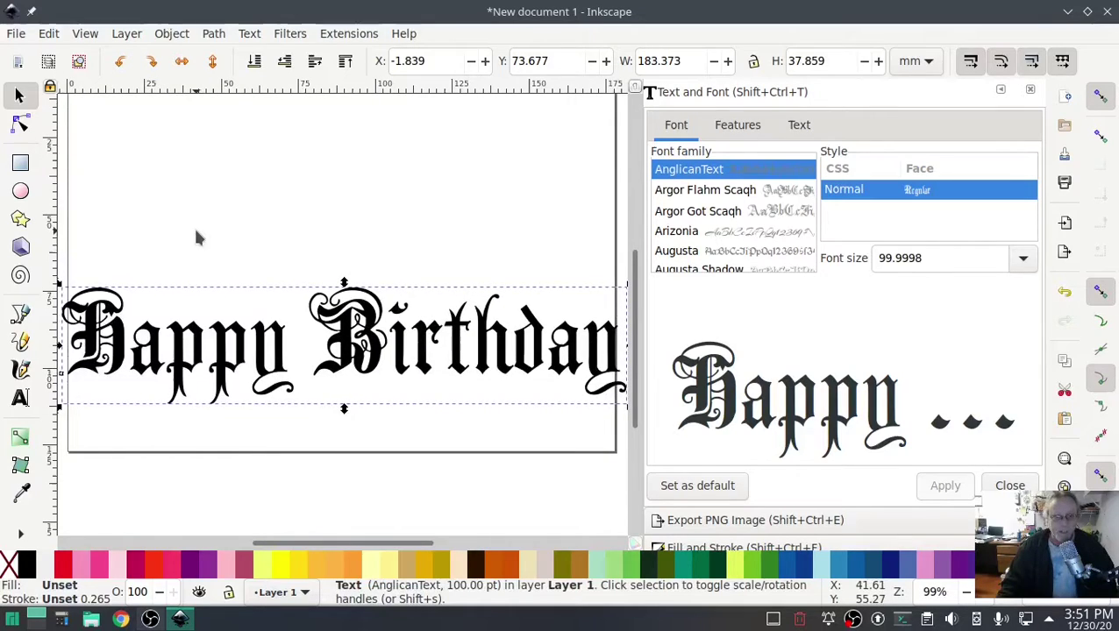
click(213, 35)
click(228, 54)
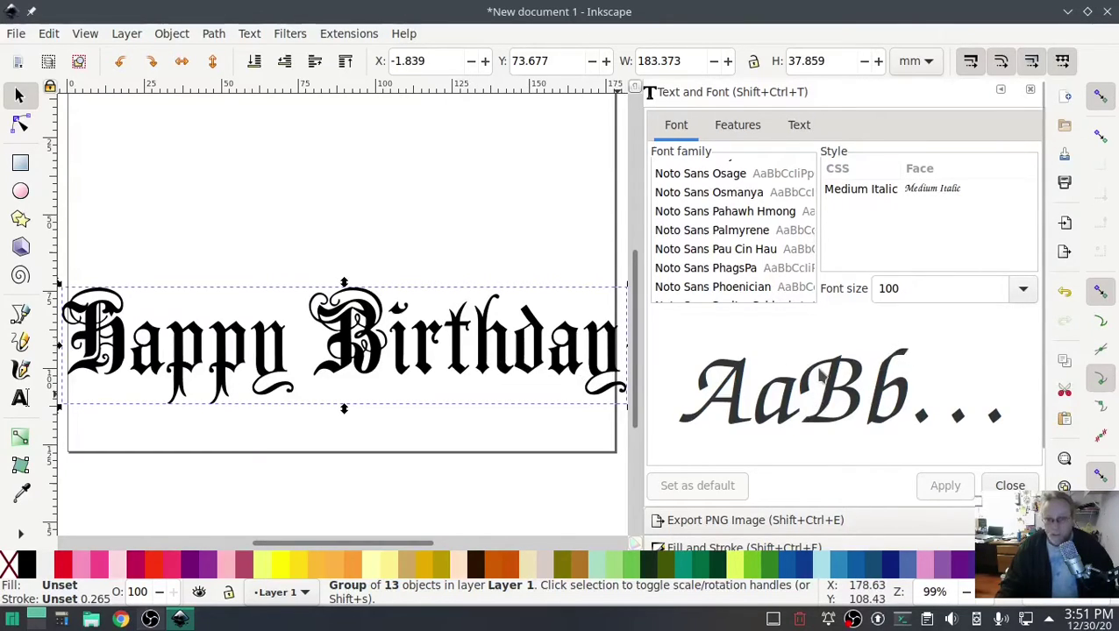
- Set the lettering's fill rule to evenodd in the Fill and Stroke panel
click(721, 546)
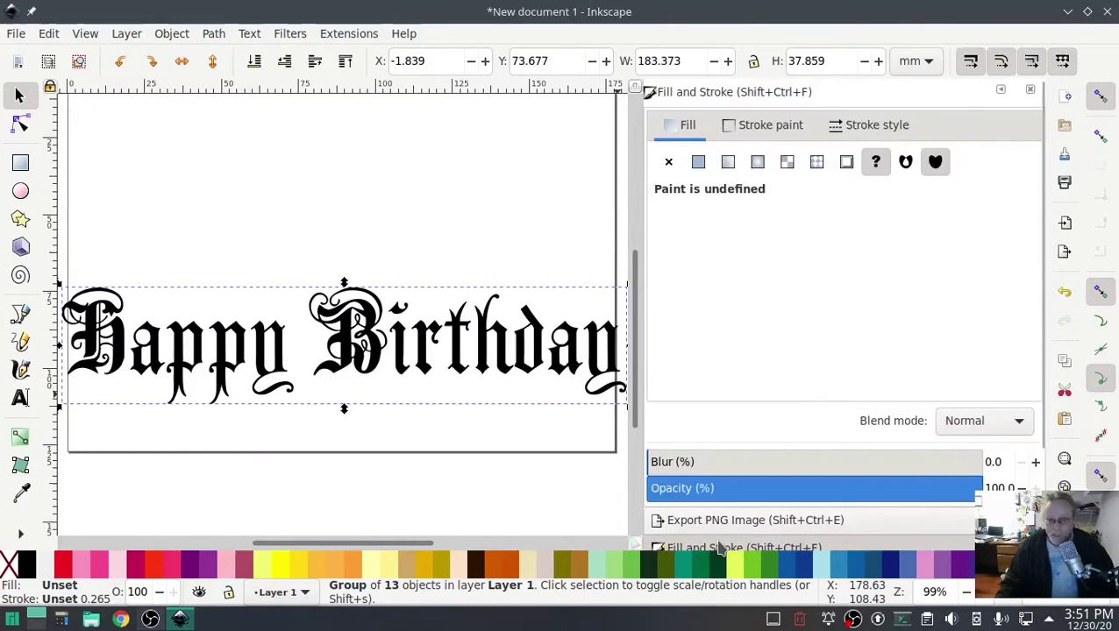
click(906, 165)
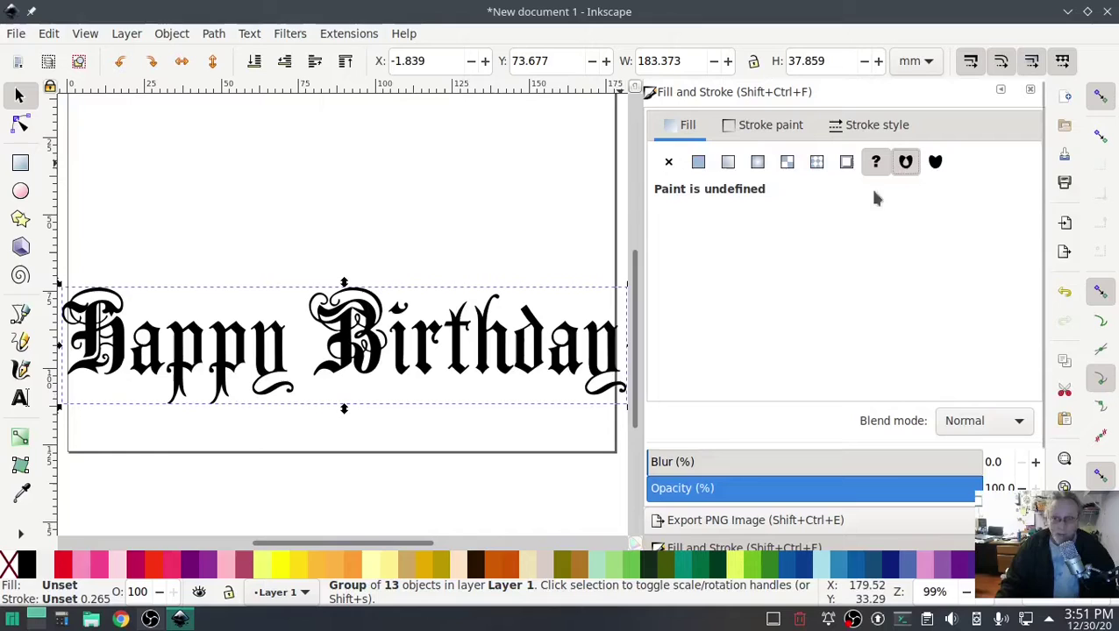
- Run Ink/Stitch's Break Apart Fill Objects in Simple mode, keeping the letter holes
click(339, 33)
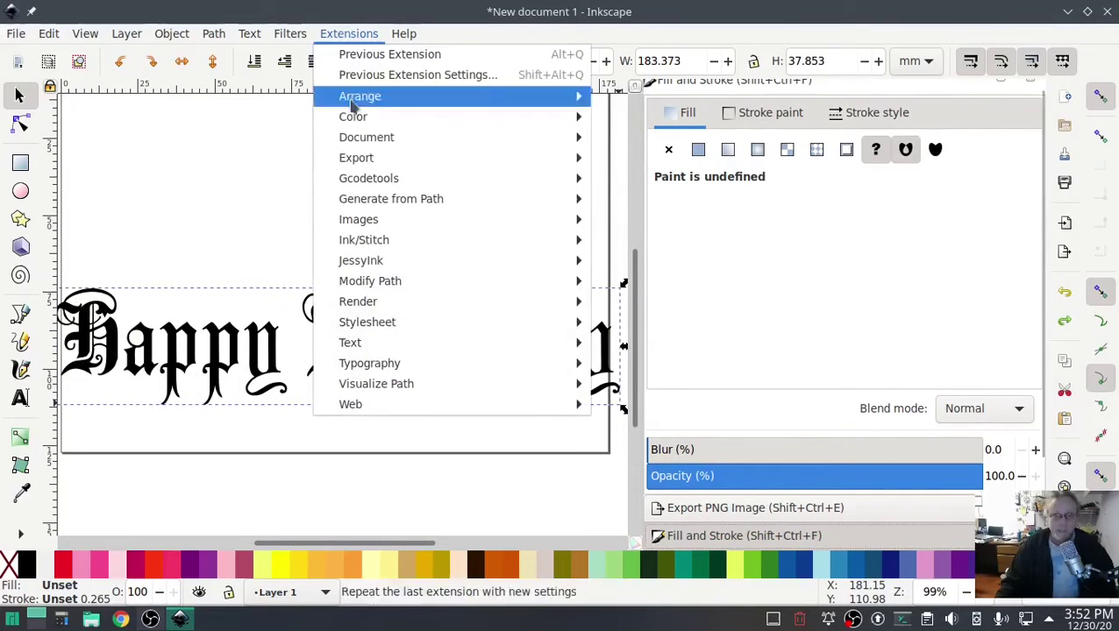
mouse_move(364, 241)
mouse_move(724, 264)
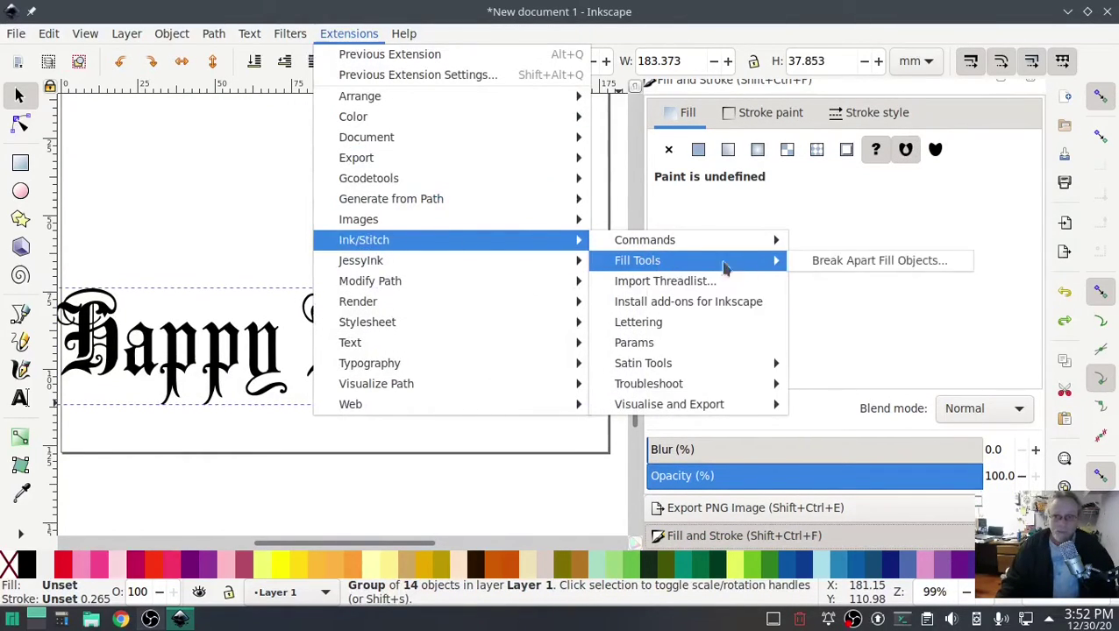
click(864, 264)
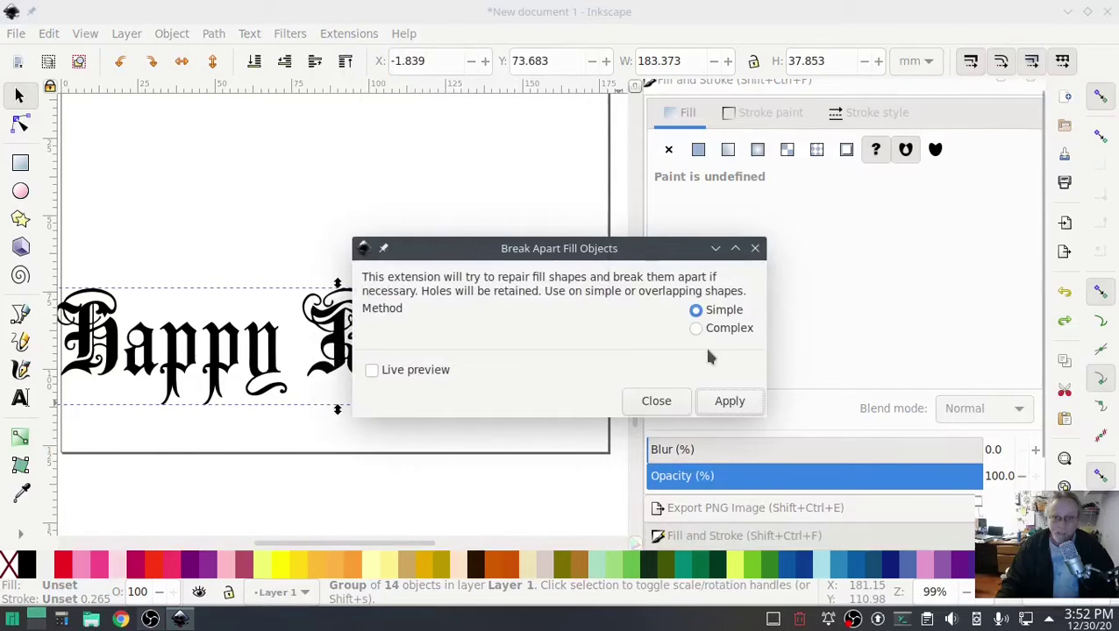
click(728, 403)
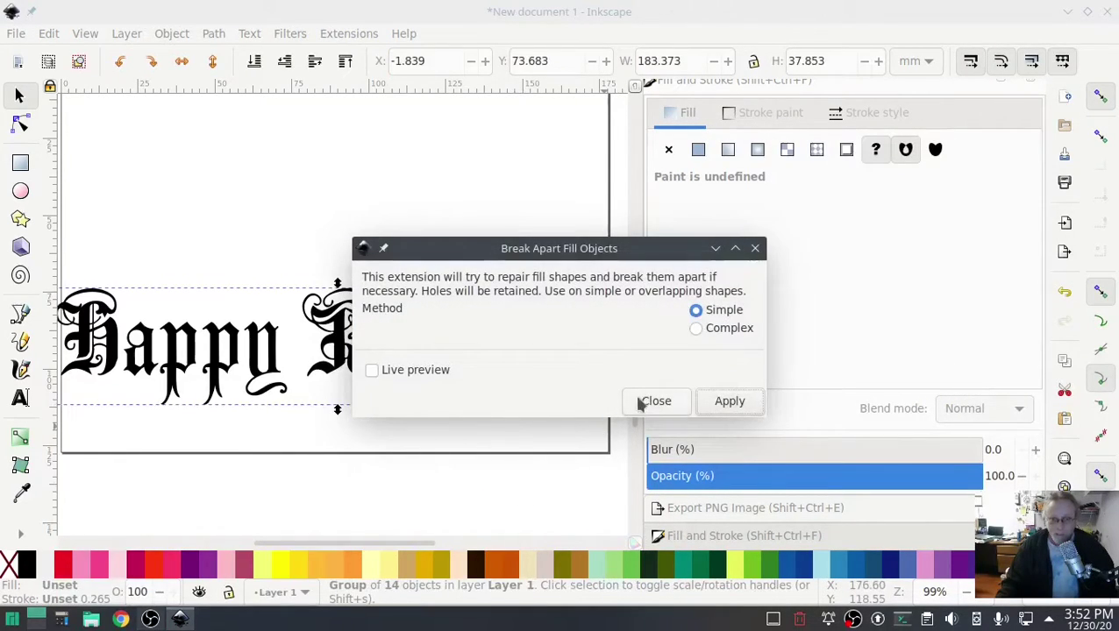
click(656, 401)
- Run Ink/Stitch Troubleshoot Objects and confirm all selected shapes are valid
click(349, 33)
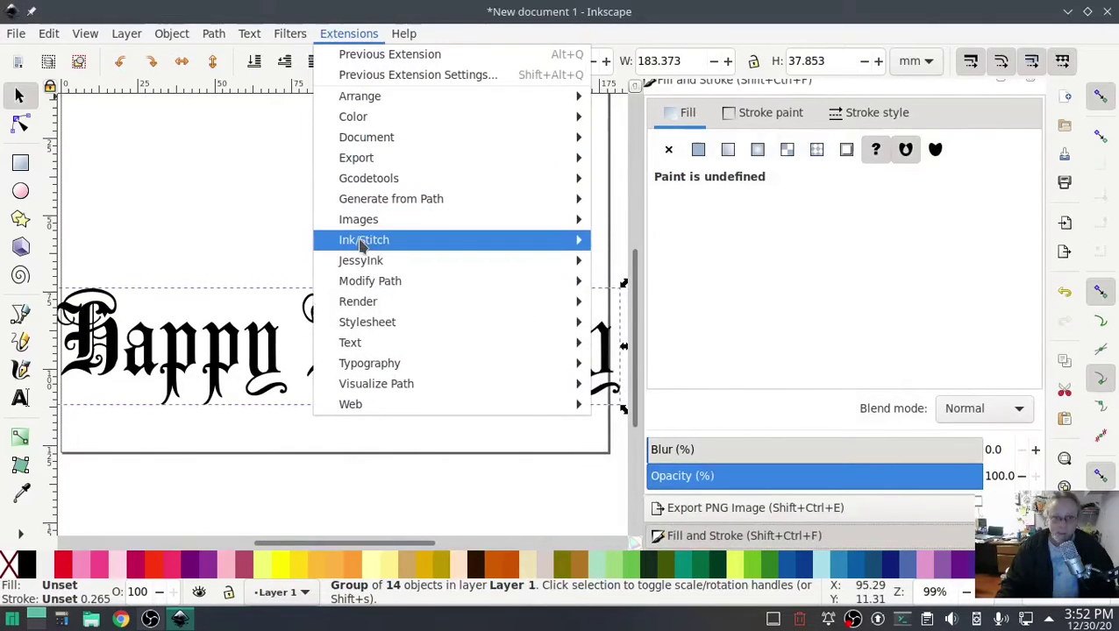
mouse_move(368, 241)
mouse_move(653, 383)
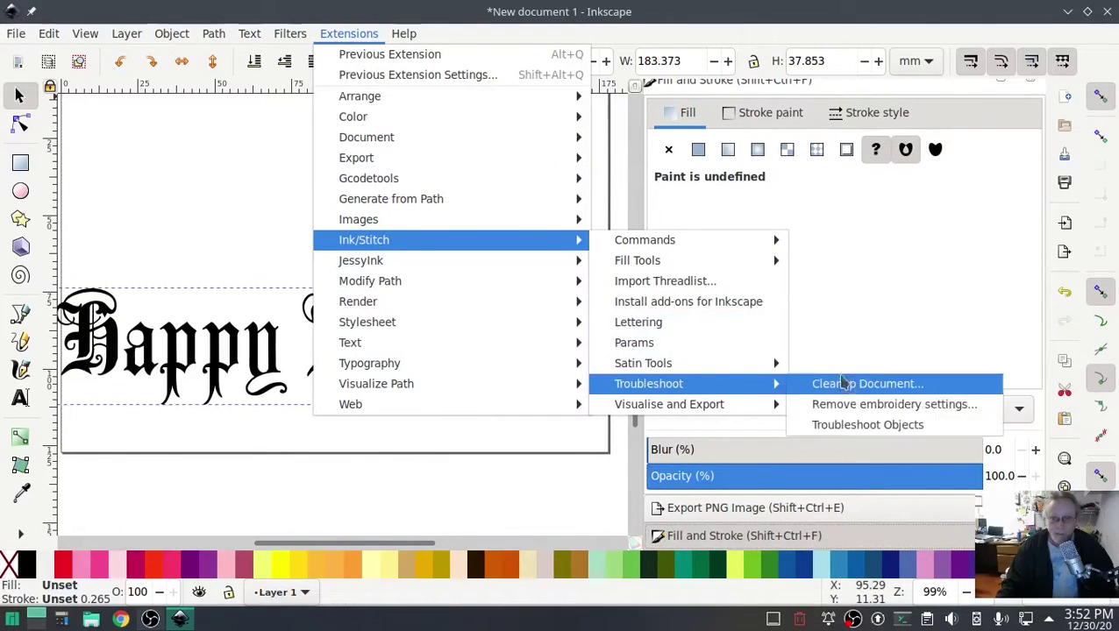
click(864, 425)
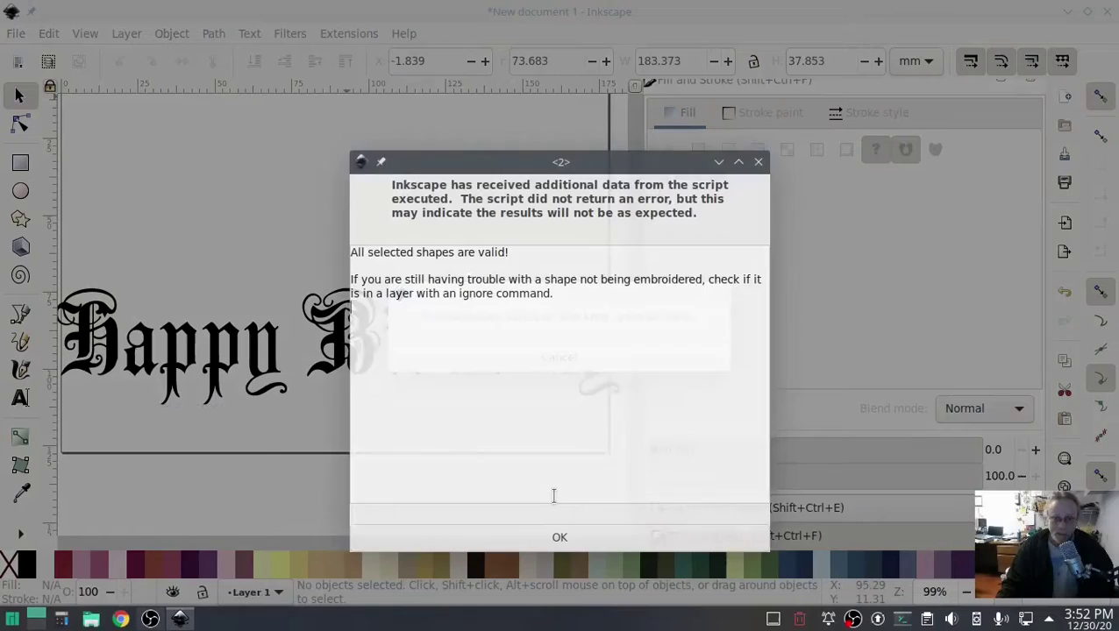
click(559, 537)
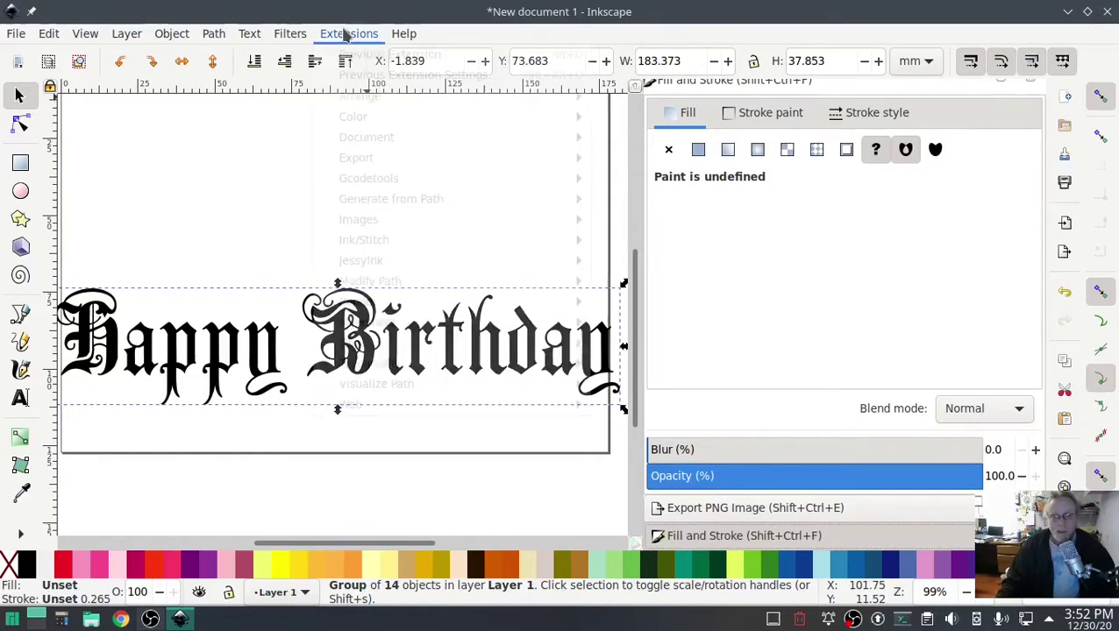
- Start Ink/Stitch's Simulator / Realistic Preview from the Visualise and Export menu
mouse_move(368, 241)
mouse_move(629, 406)
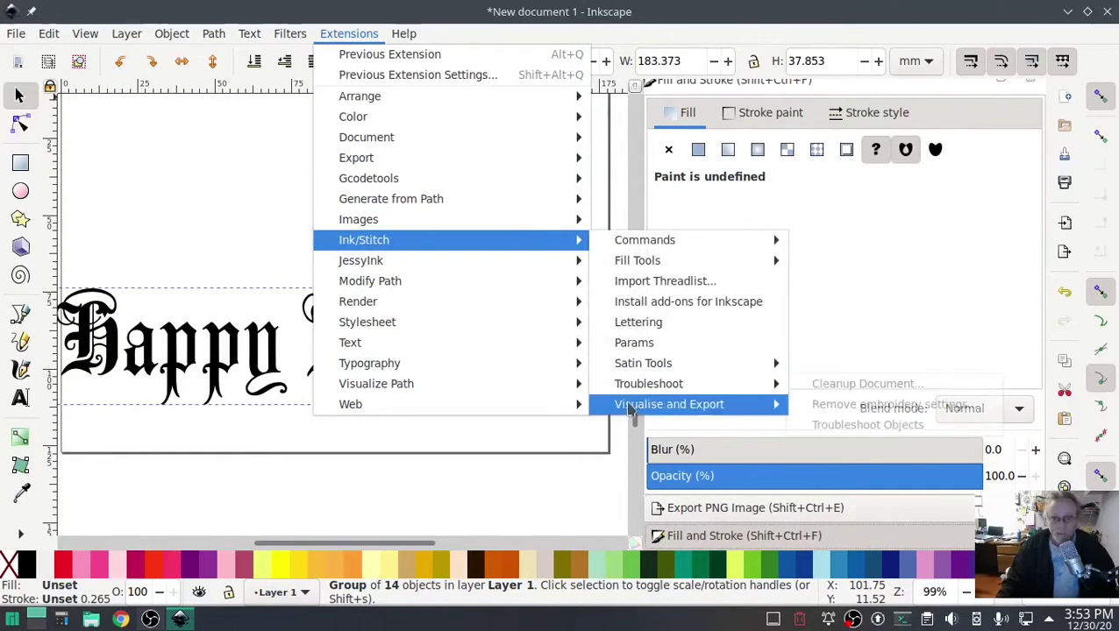
click(857, 447)
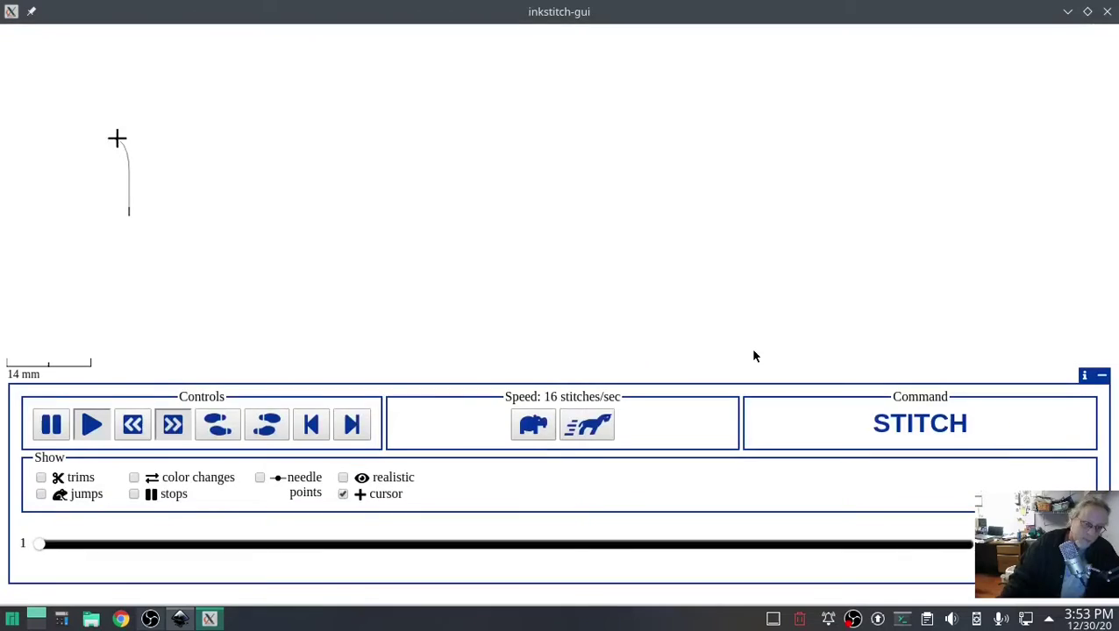
- Speed the simulation up to 4096 stitches/sec, let the stitch-out finish, then close the simulator
click(610, 425)
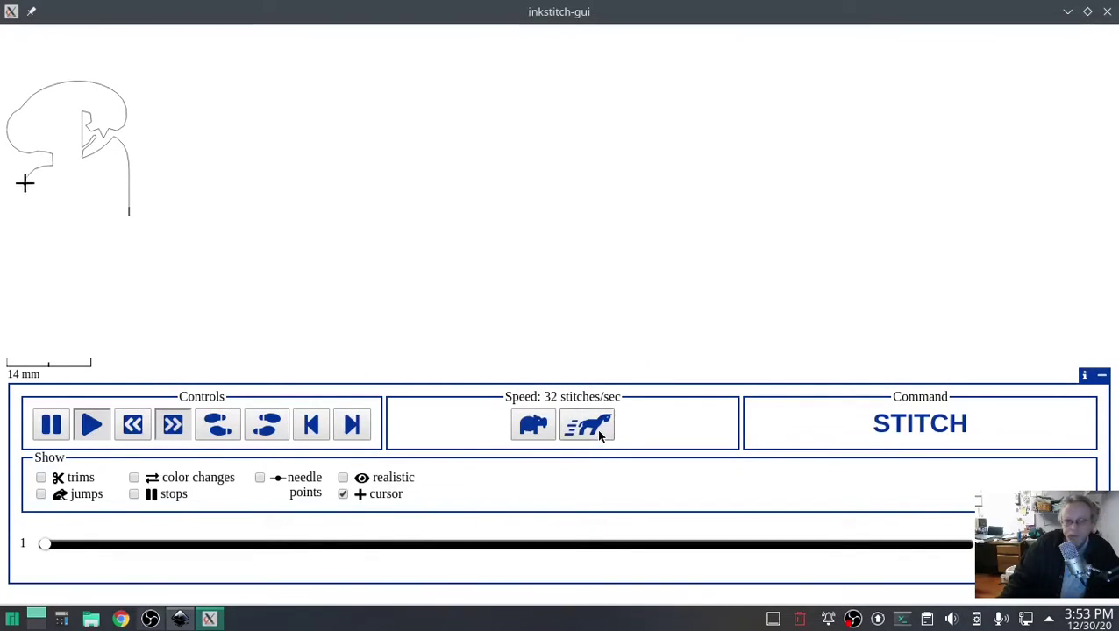
click(607, 427)
click(606, 426)
click(607, 426)
click(603, 429)
click(603, 429)
click(604, 430)
click(601, 435)
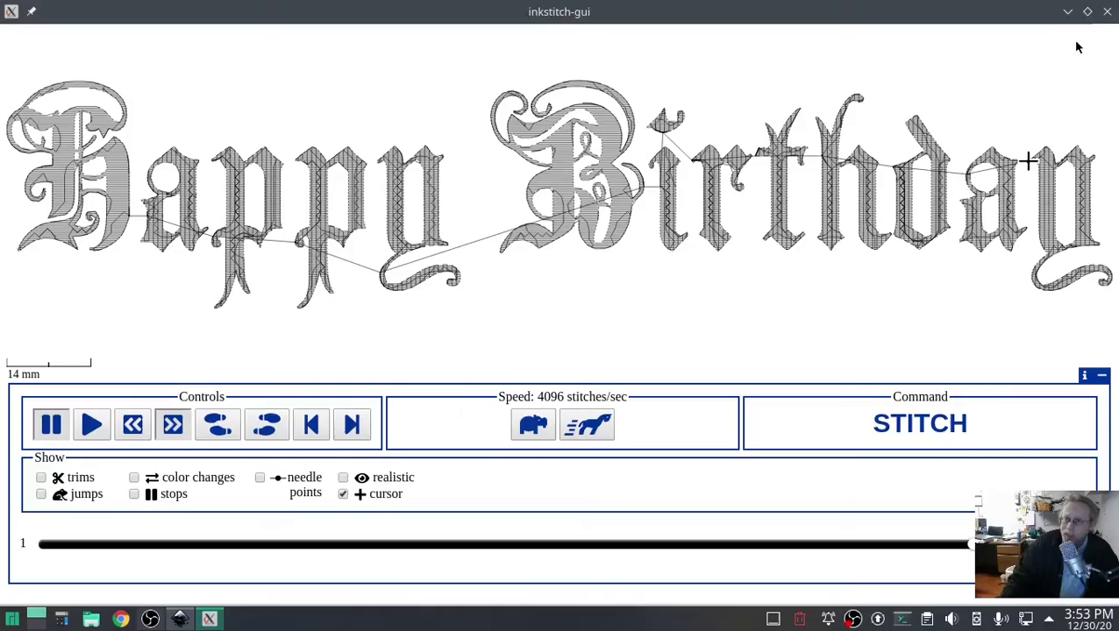
click(1107, 12)
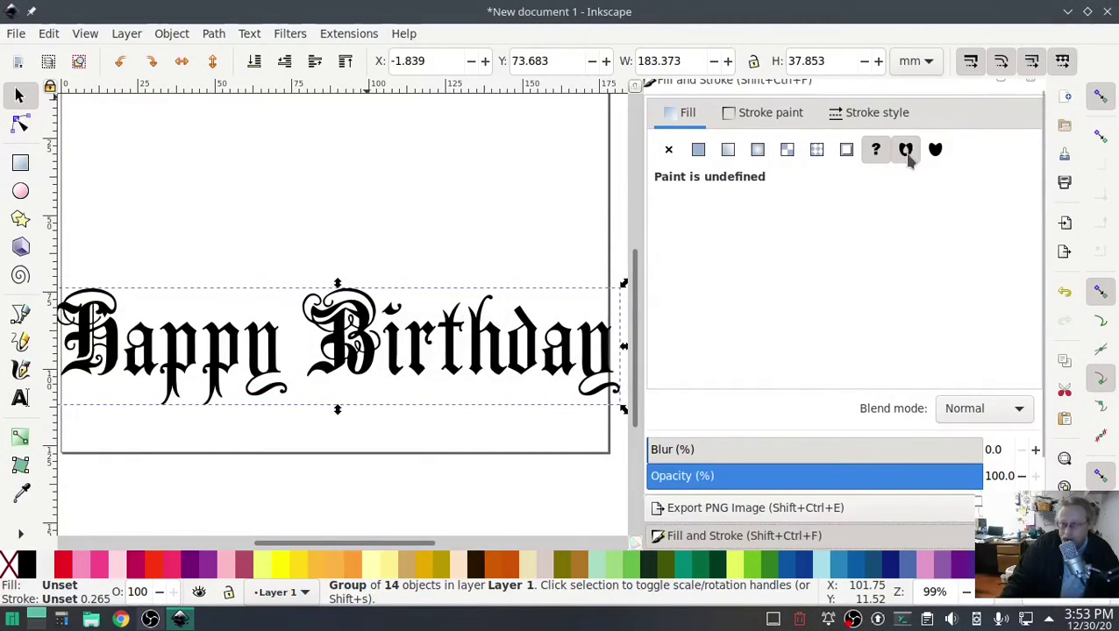
click(906, 150)
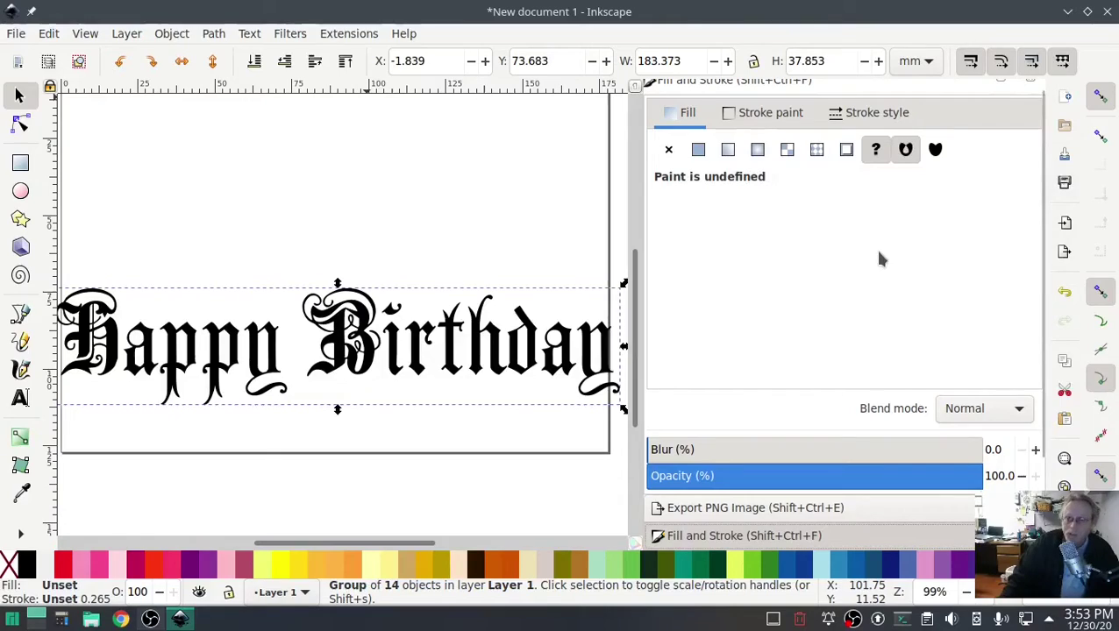